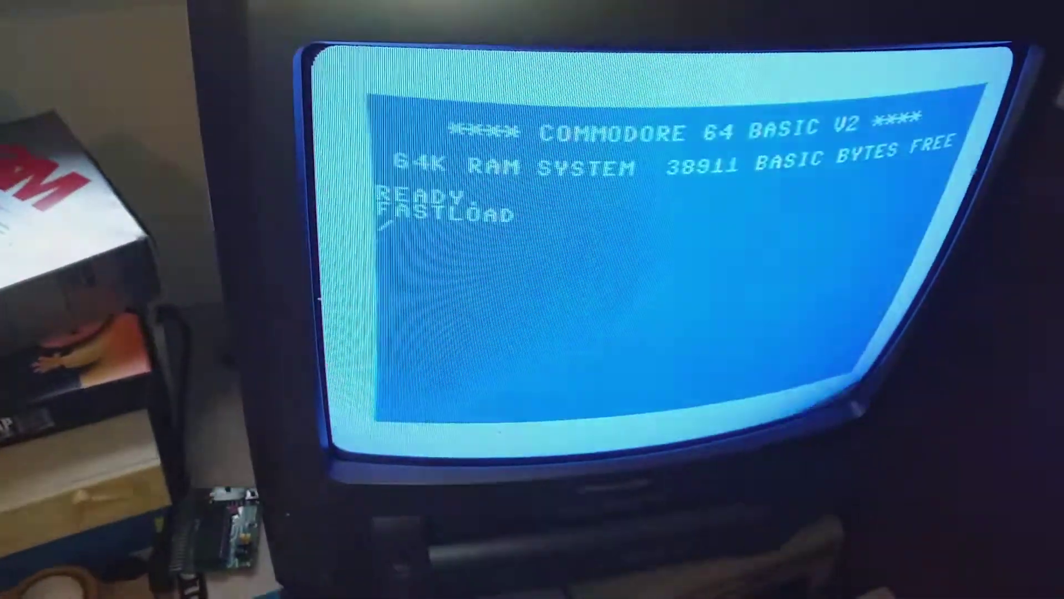
pyautogui.write('*')
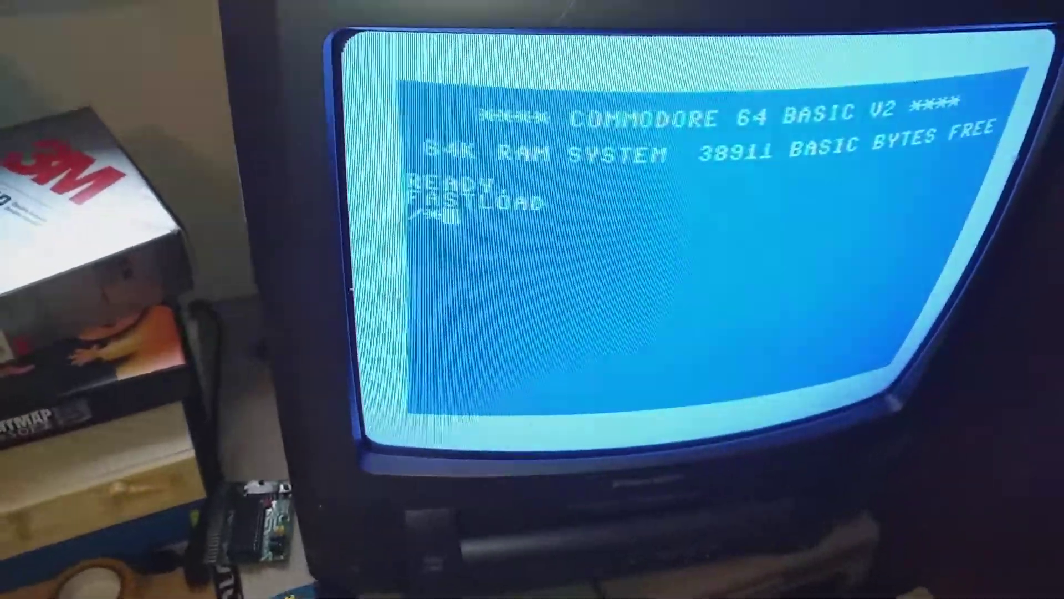
# Fastload and run the first disk file with /* to reach the Baby Pac-Man title screen.
pyautogui.press('Return')
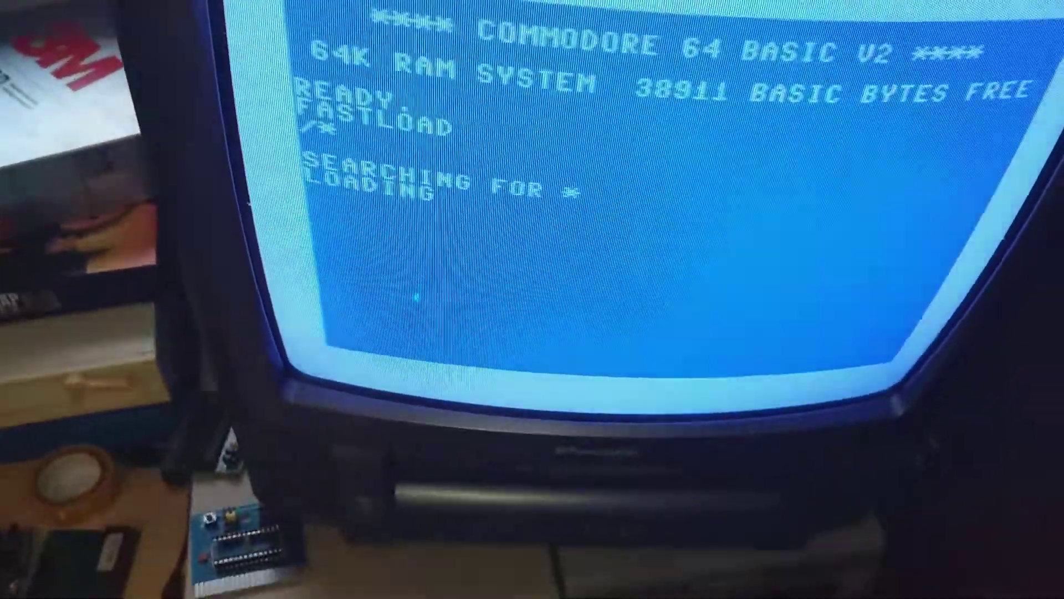